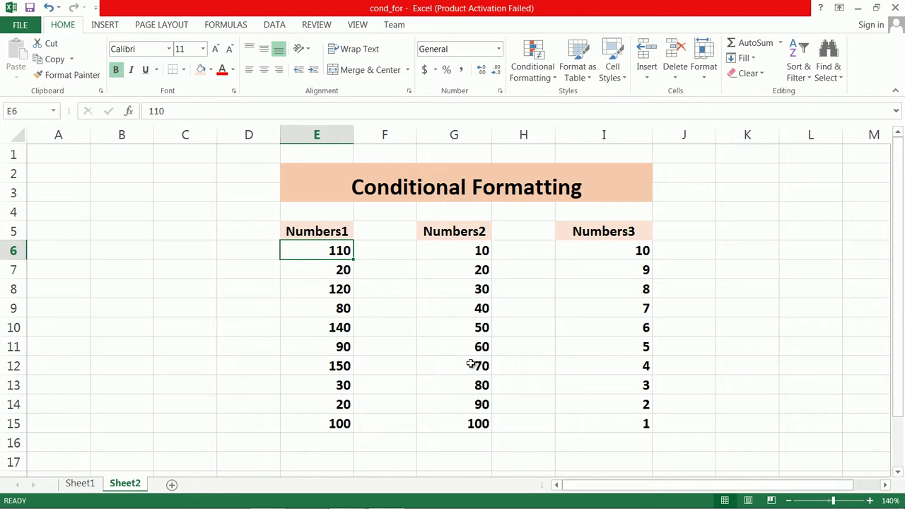
Step: Look through the Conditional Formatting options for Numbers1 (E6:E15) without applying anything
left_click(552, 80)
mouse_move(594, 105)
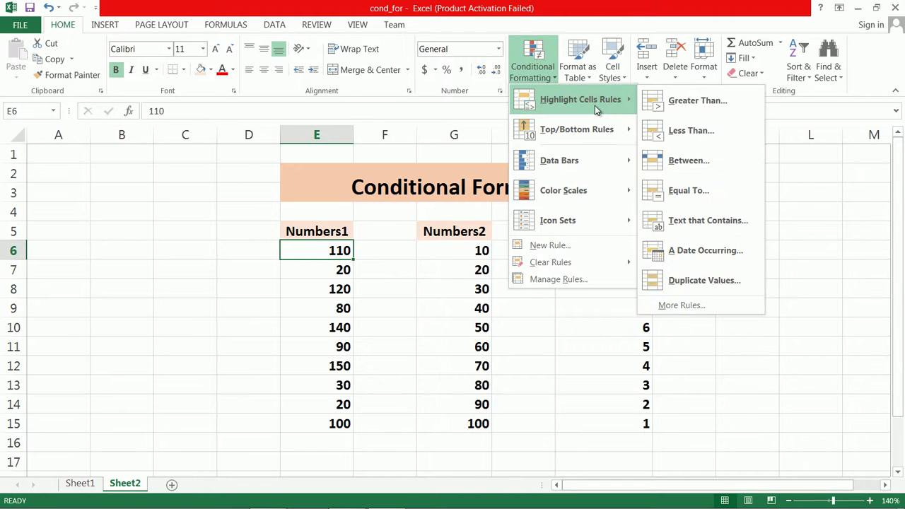
mouse_move(602, 132)
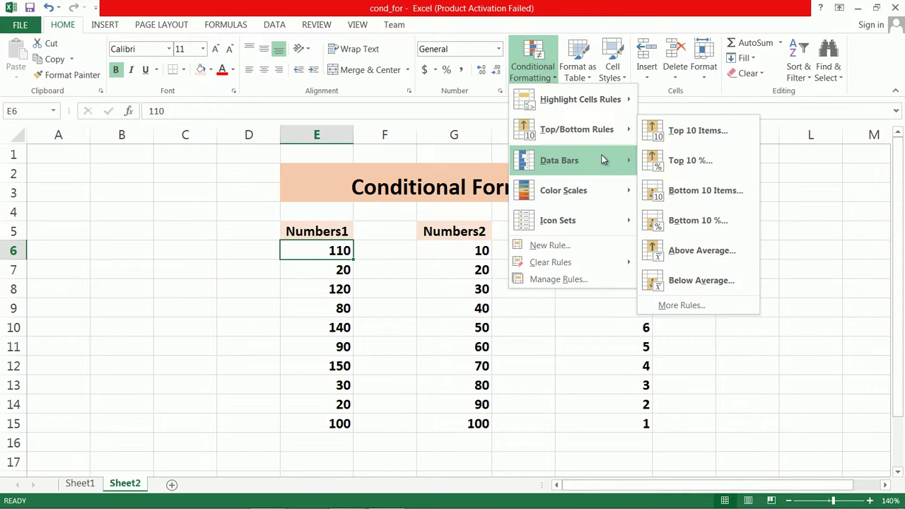
left_click(767, 196)
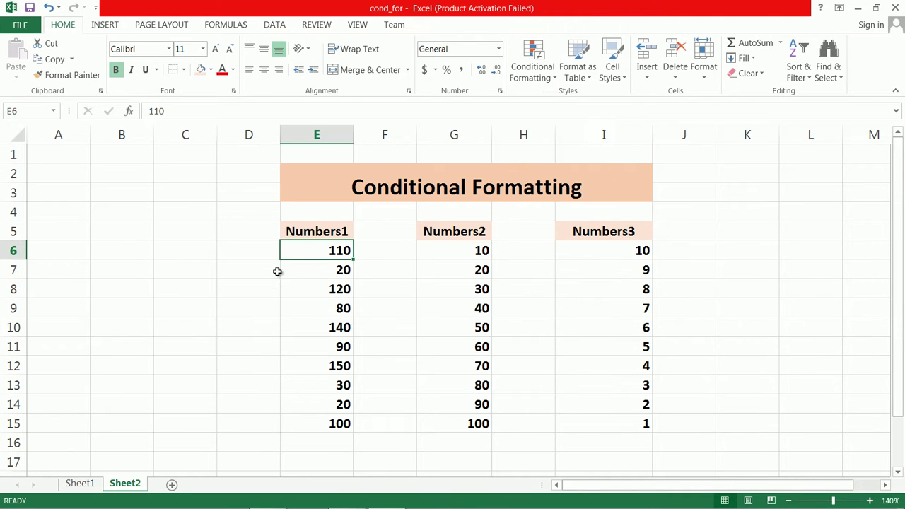
left_click_drag(306, 248, 333, 422)
left_click(533, 64)
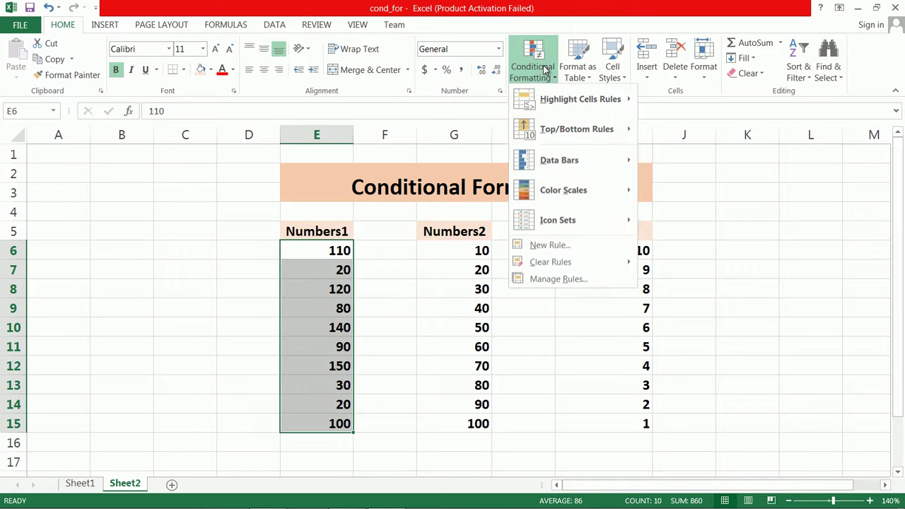
mouse_move(625, 164)
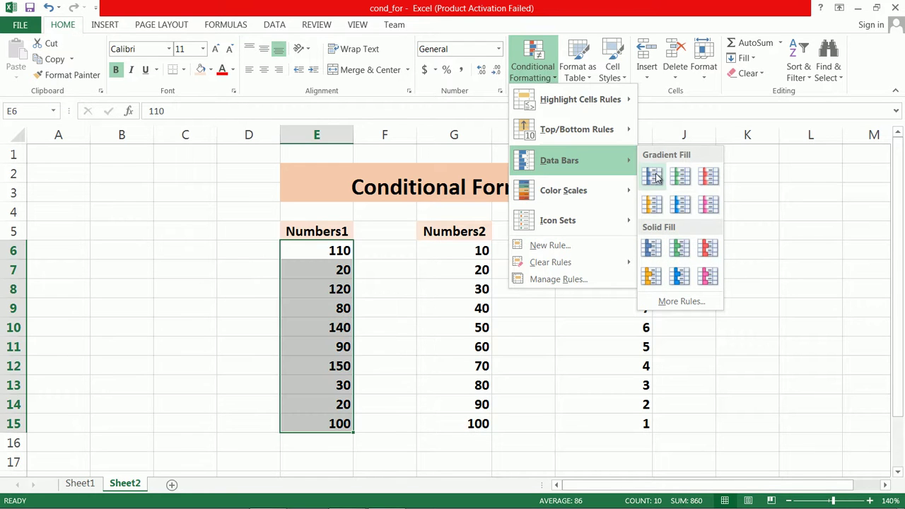
left_click(780, 272)
Step: Apply Orange gradient data bars to the Numbers2 values in G6:G15
left_click_drag(467, 252, 474, 422)
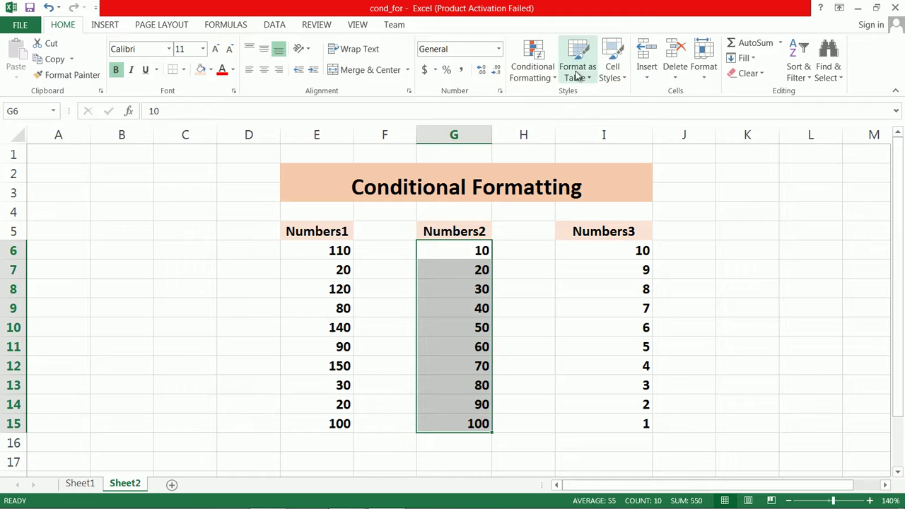
left_click(539, 70)
mouse_move(586, 161)
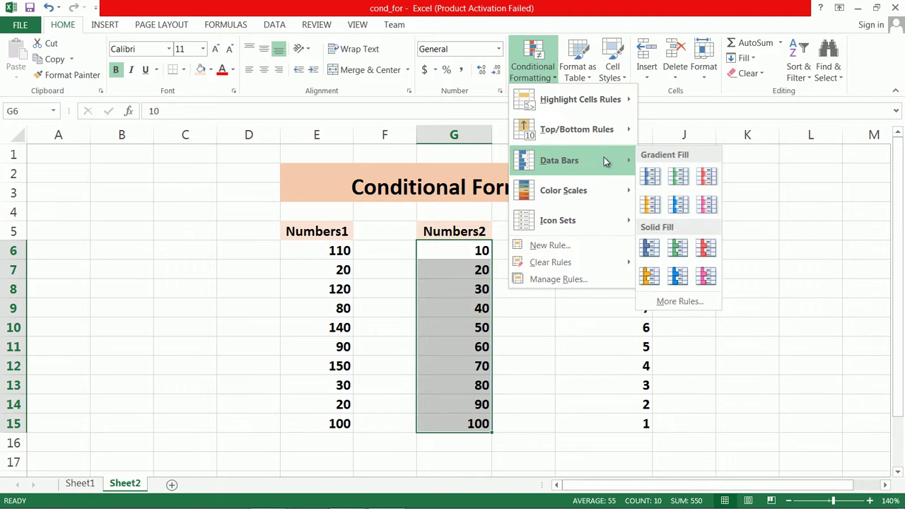
left_click(652, 205)
left_click(452, 256)
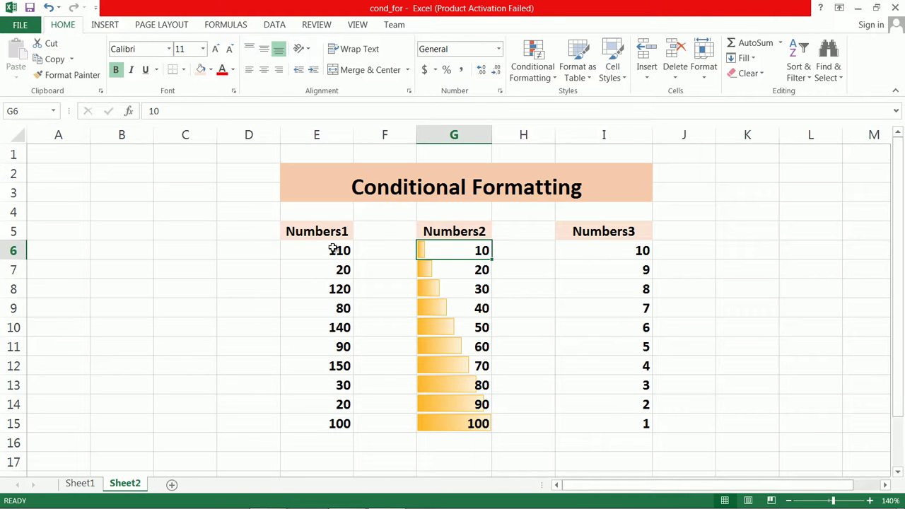
Step: Apply Light Blue gradient data bars to the Numbers1 values in E6:E15
left_click_drag(332, 249, 354, 420)
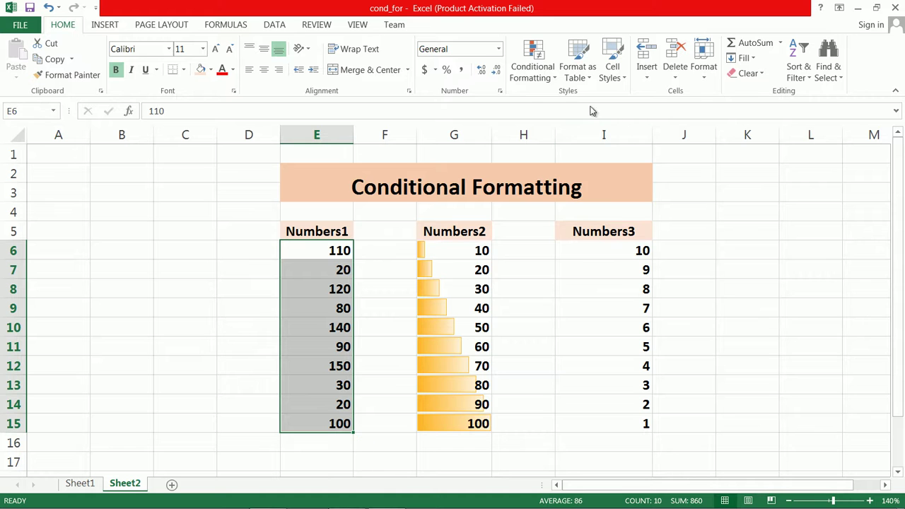
left_click(550, 70)
mouse_move(606, 167)
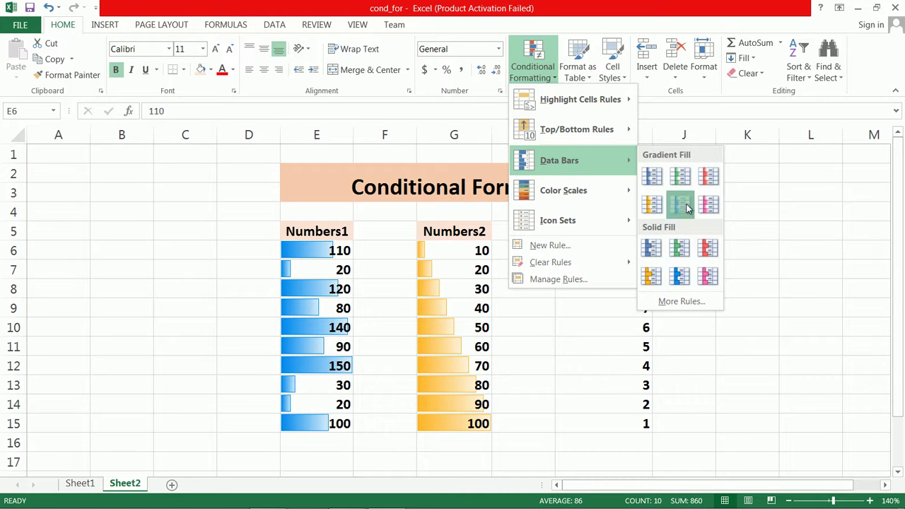
left_click(683, 205)
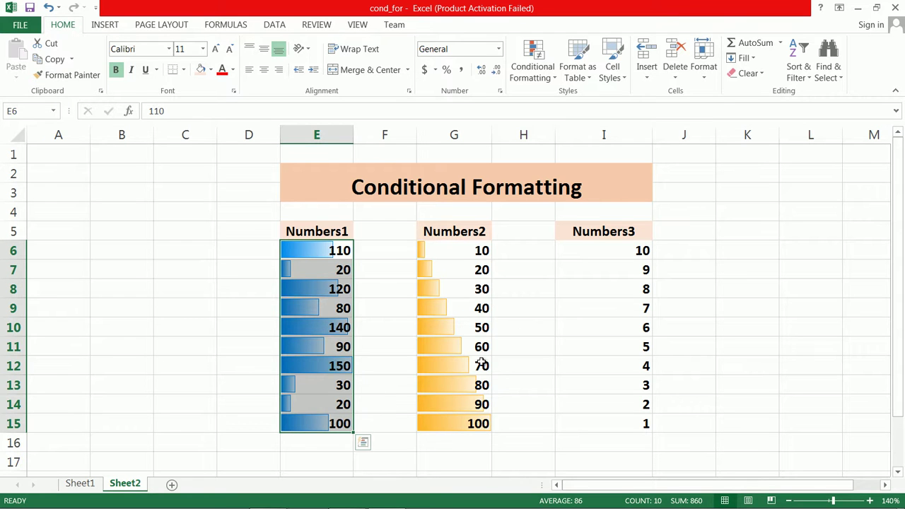
left_click(501, 312)
Step: Select the Numbers2 values G6:G15 and view the Color Scales choices
left_click_drag(450, 251, 455, 429)
left_click(532, 67)
mouse_move(585, 191)
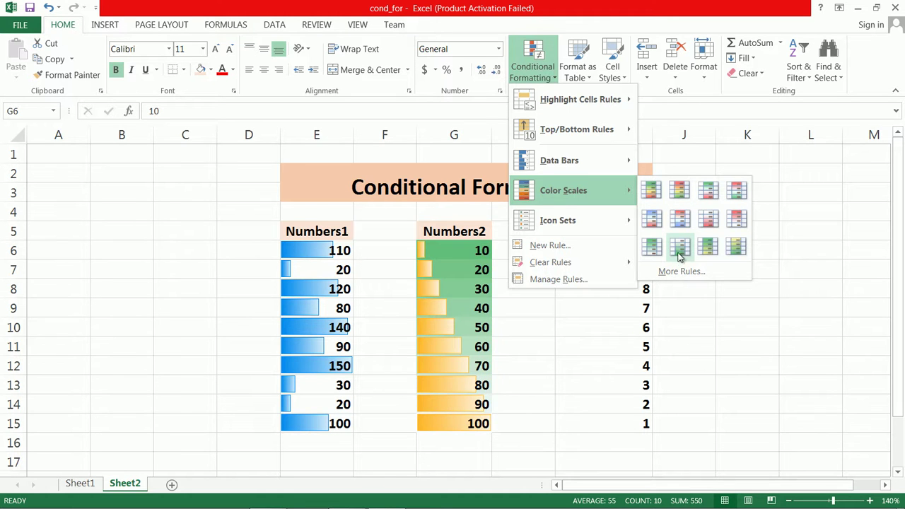
Step: Clear the orange data bar rules from the Numbers2 cells G6:G15
left_click(761, 344)
left_click(454, 251)
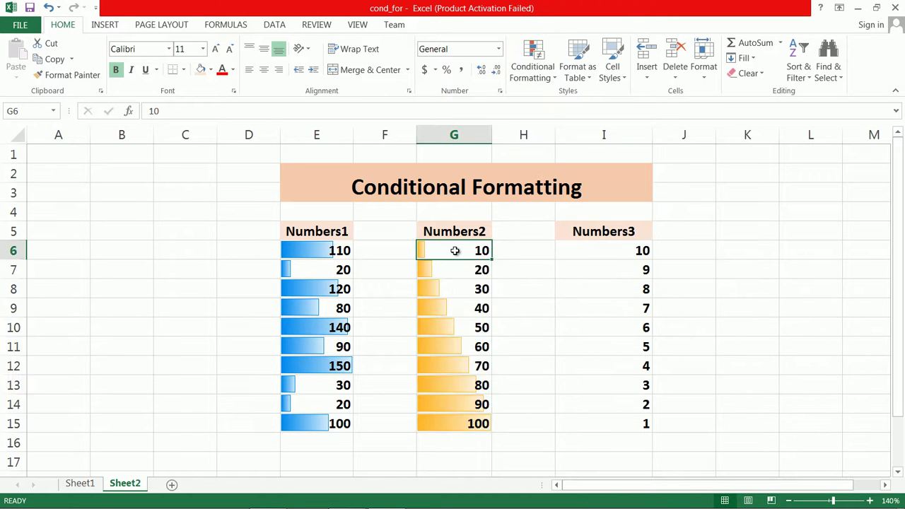
left_click_drag(454, 251, 441, 444)
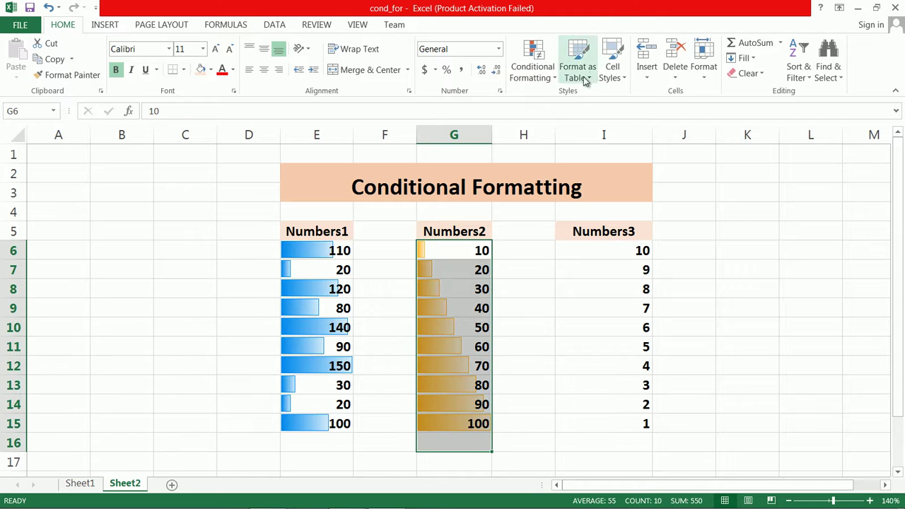
left_click(532, 70)
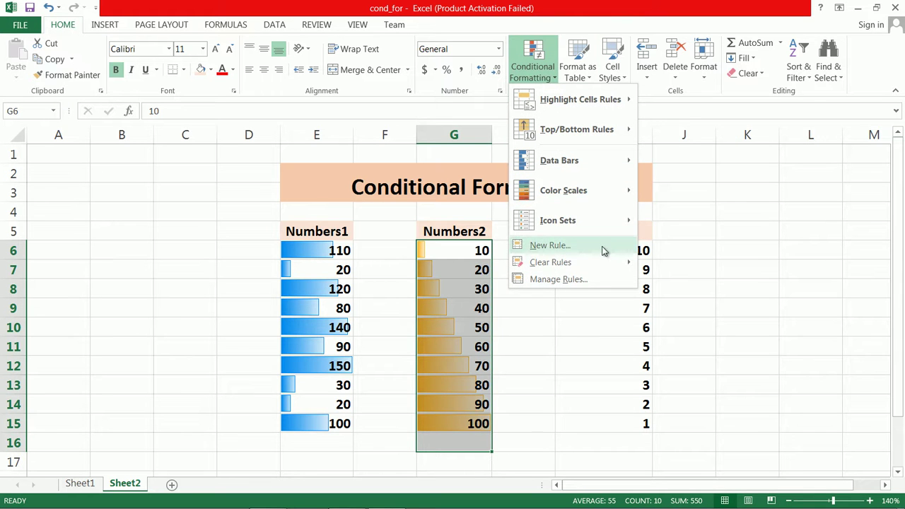
mouse_move(598, 265)
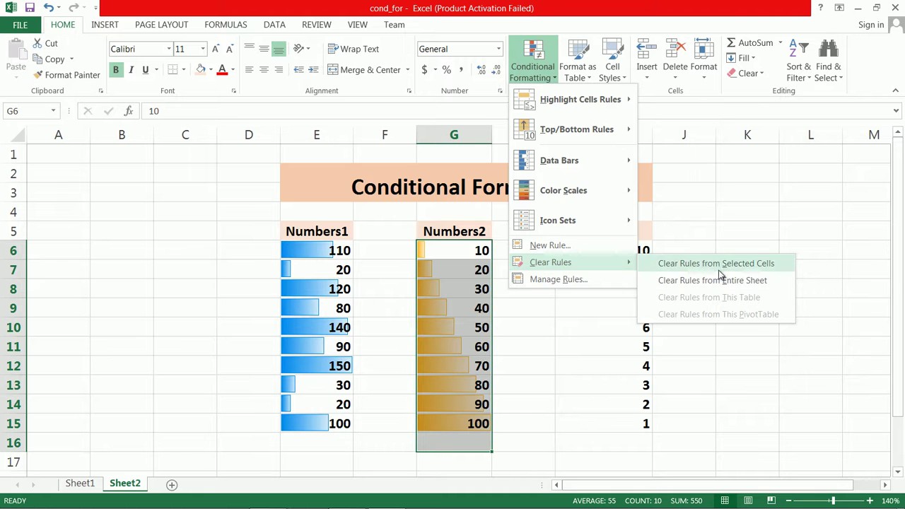
left_click(748, 266)
left_click(463, 243)
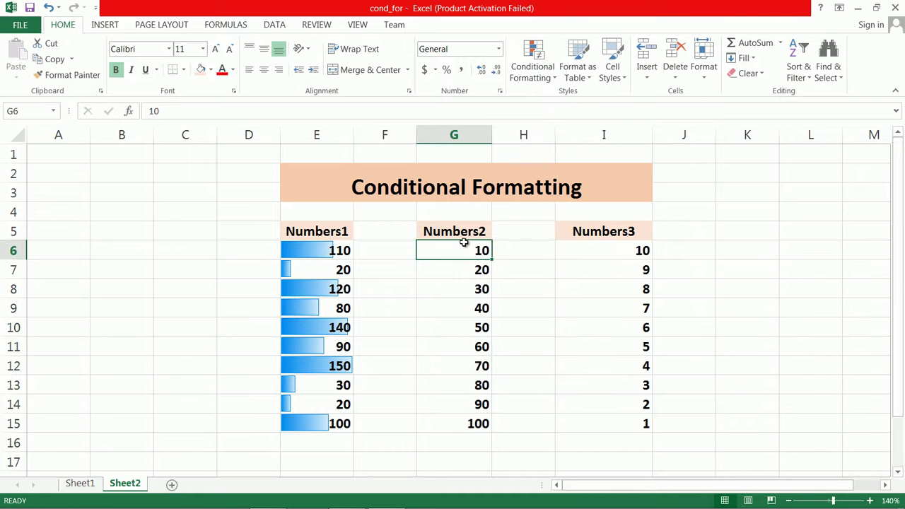
Step: Apply the Red - White Color Scale to Numbers2 (G6:G15) and check the G15 shading
left_click_drag(458, 254, 473, 422)
left_click(539, 69)
mouse_move(600, 188)
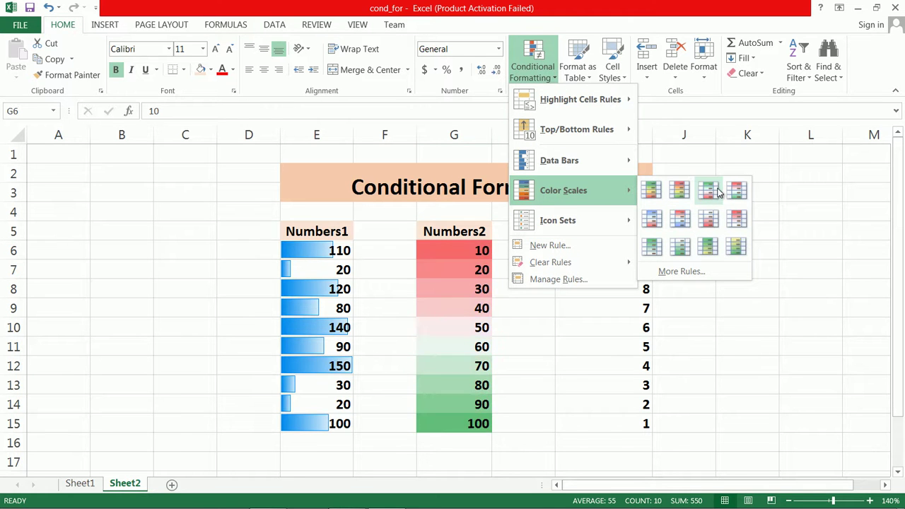
left_click(715, 220)
left_click(531, 317)
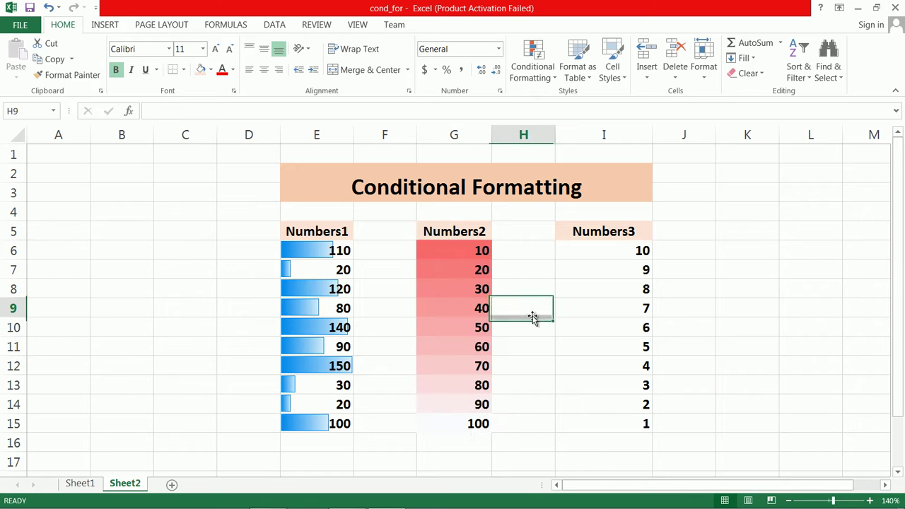
left_click(468, 426)
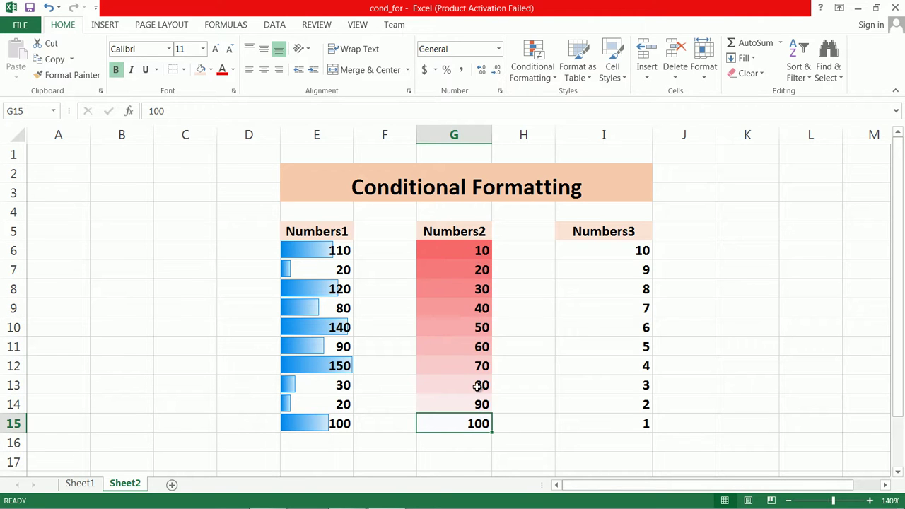
Step: Clear the blue data bar rules from the Numbers1 cells E6:E15
left_click_drag(312, 251, 347, 424)
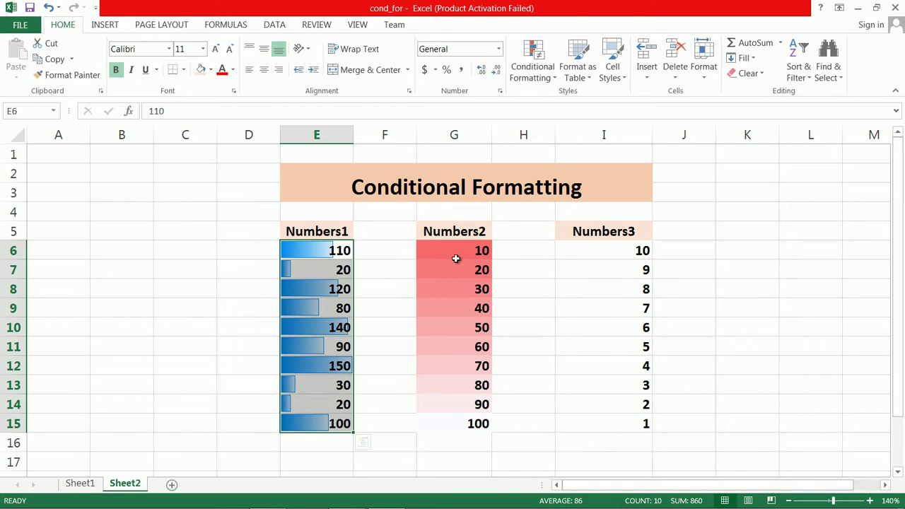
left_click(528, 74)
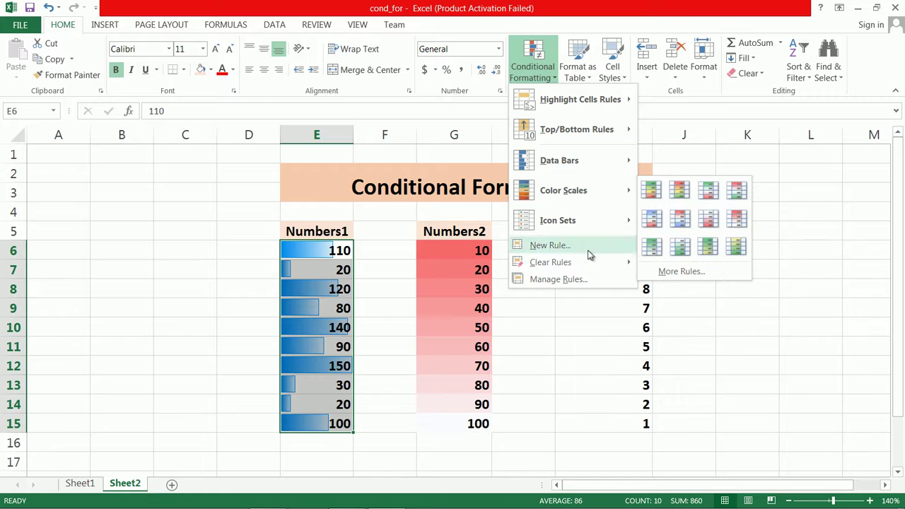
mouse_move(591, 263)
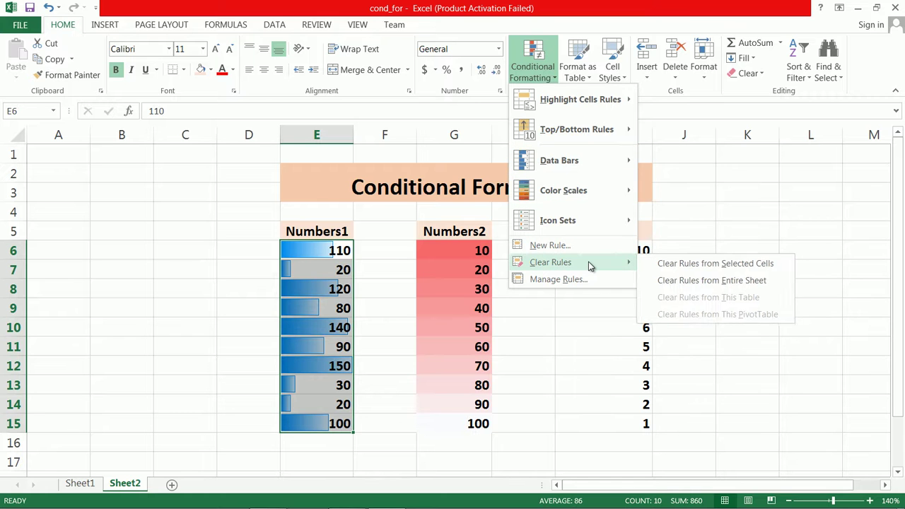
left_click(715, 267)
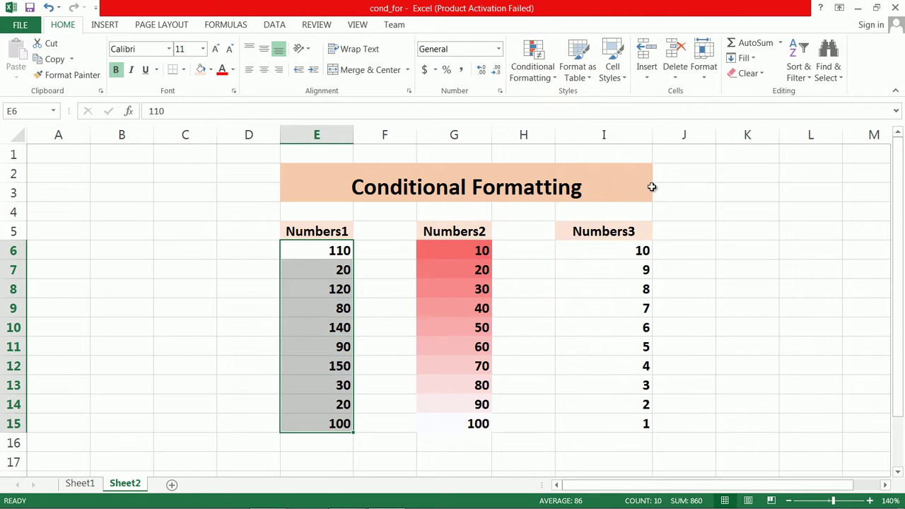
Step: Preview the Color Scales options and close the menu without applying one
left_click(544, 76)
mouse_move(596, 185)
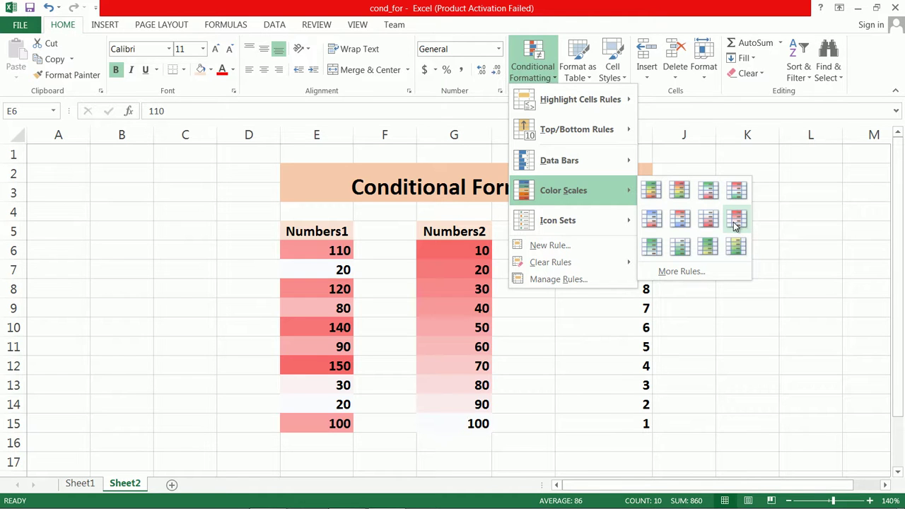
key("Escape")
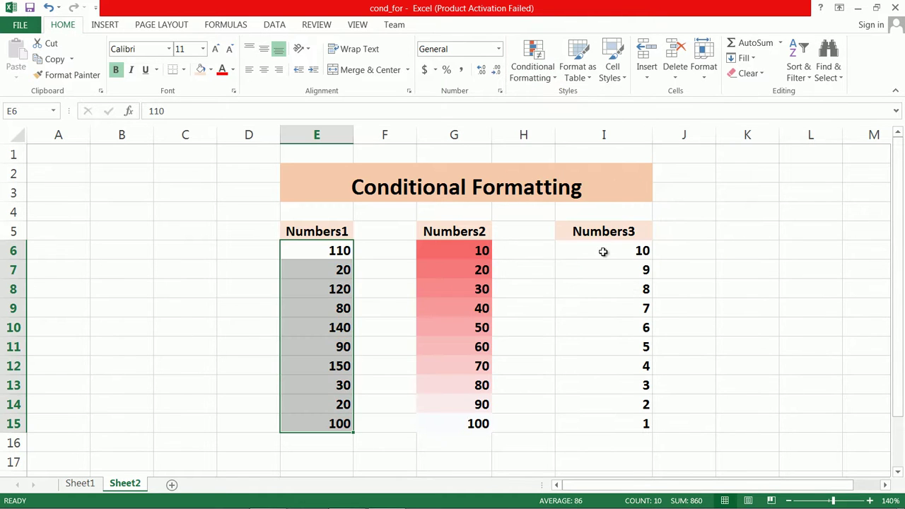
Step: Apply the 5 Ratings bar icon set to the Numbers3 values in I6:I15
left_click_drag(601, 251, 618, 426)
left_click(533, 67)
mouse_move(614, 220)
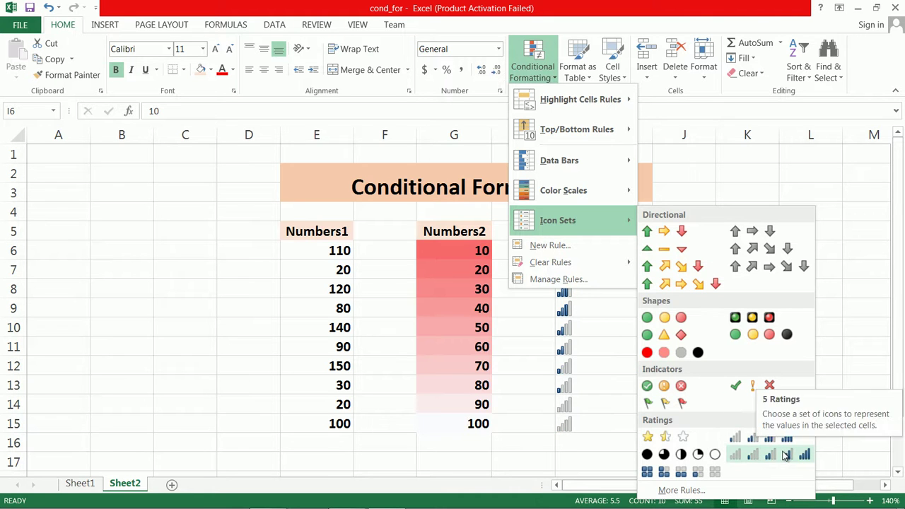
left_click(774, 444)
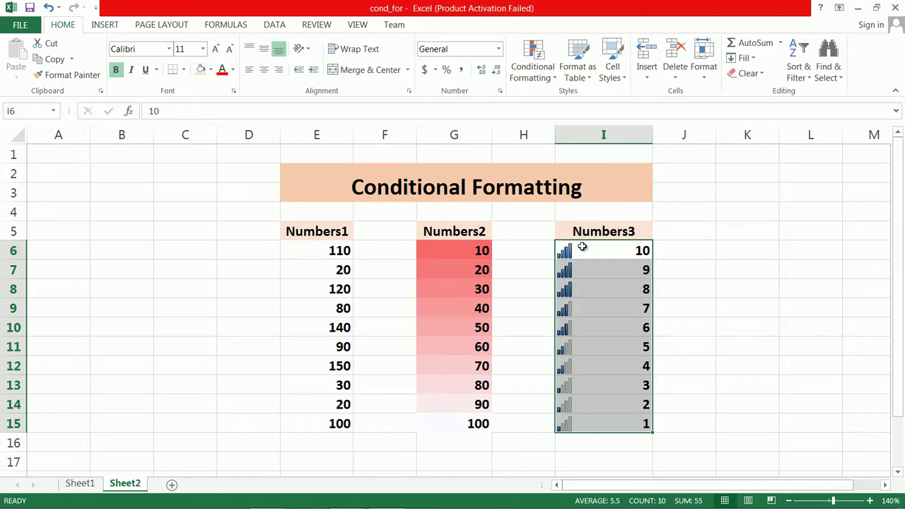
left_click(622, 295)
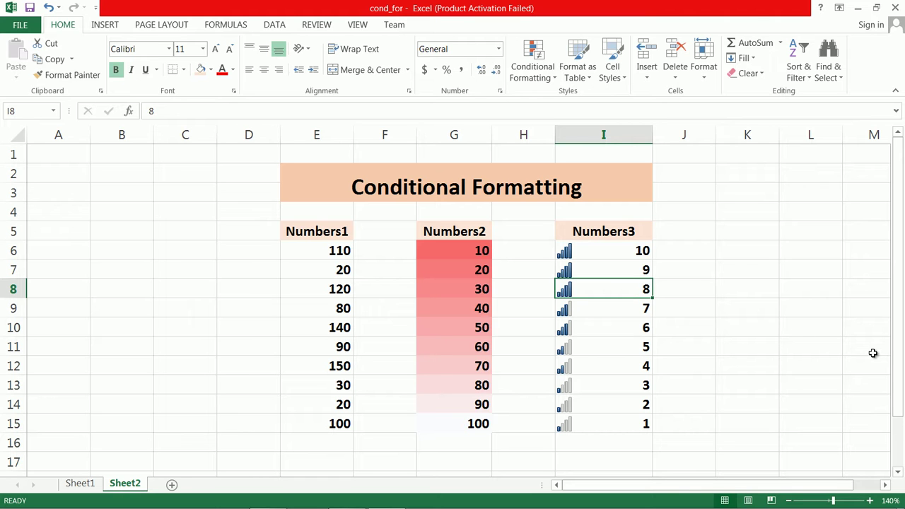
Step: Enter 30 in cell I13 and 9 in cell I10
left_click(637, 386)
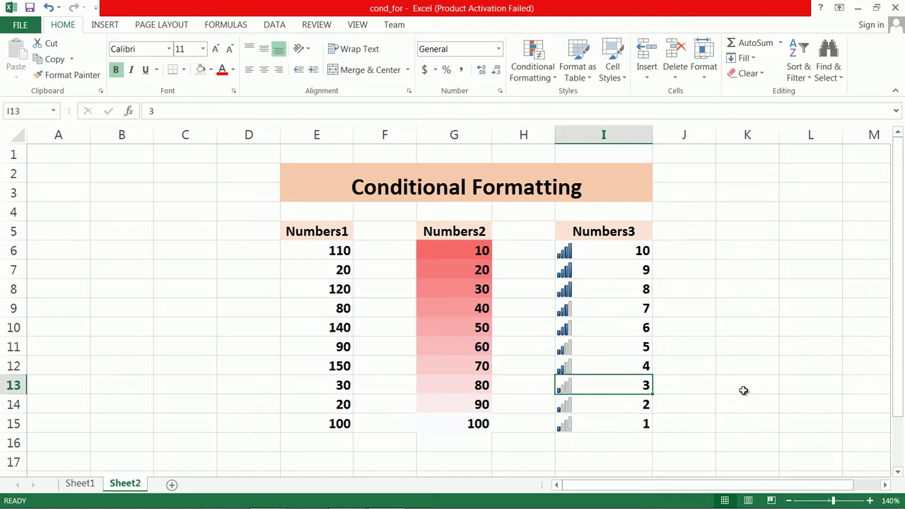
type("30")
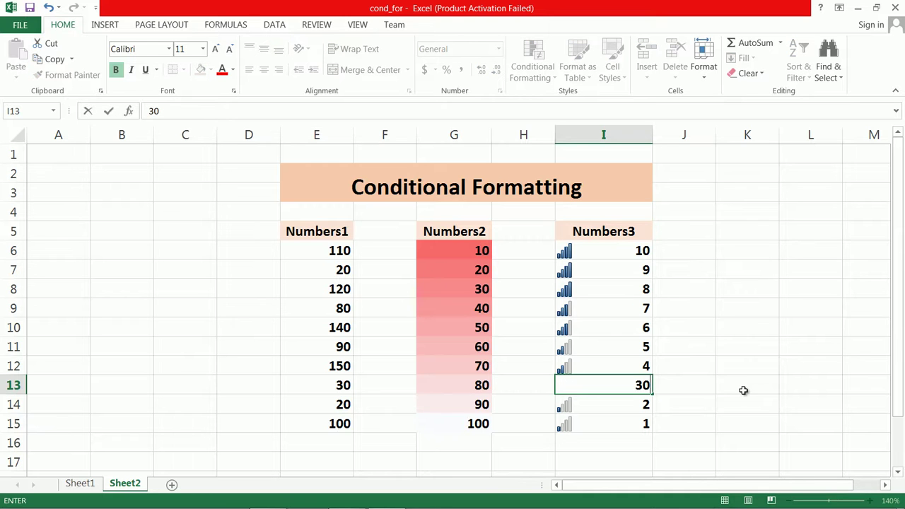
key("Return")
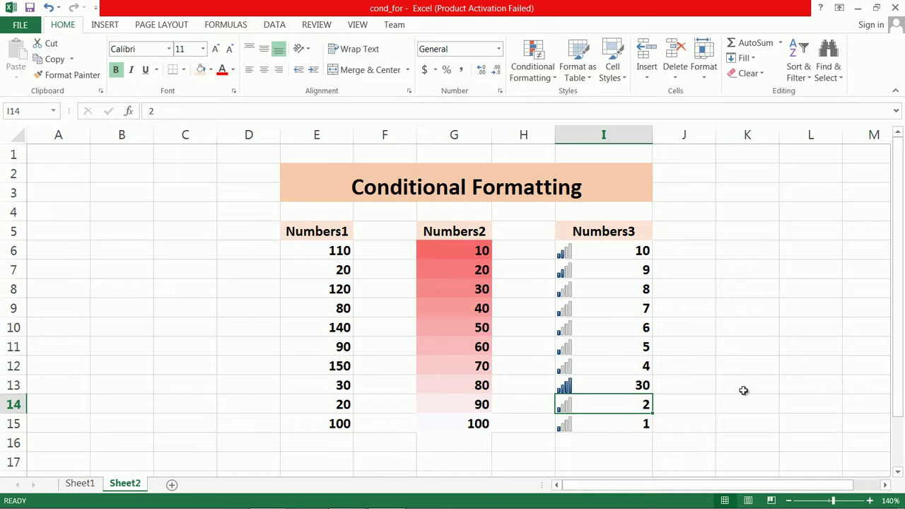
left_click(630, 332)
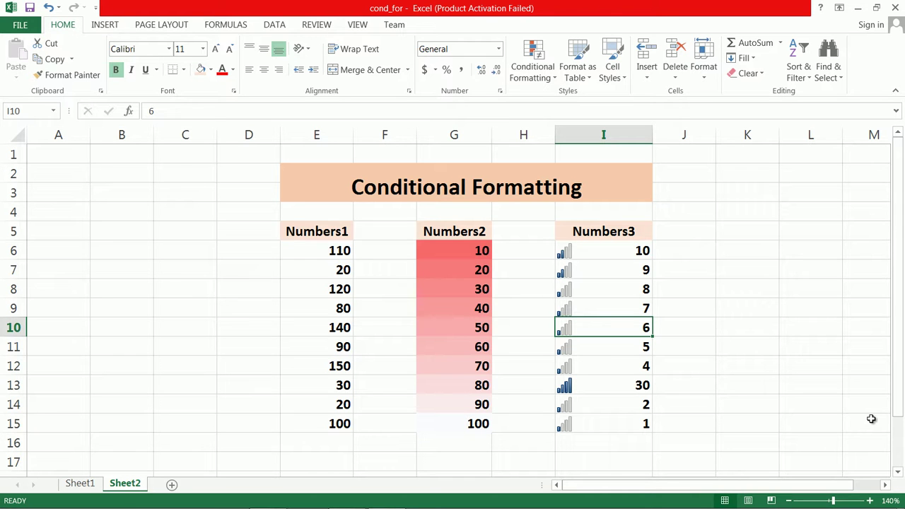
type("9")
key("Return")
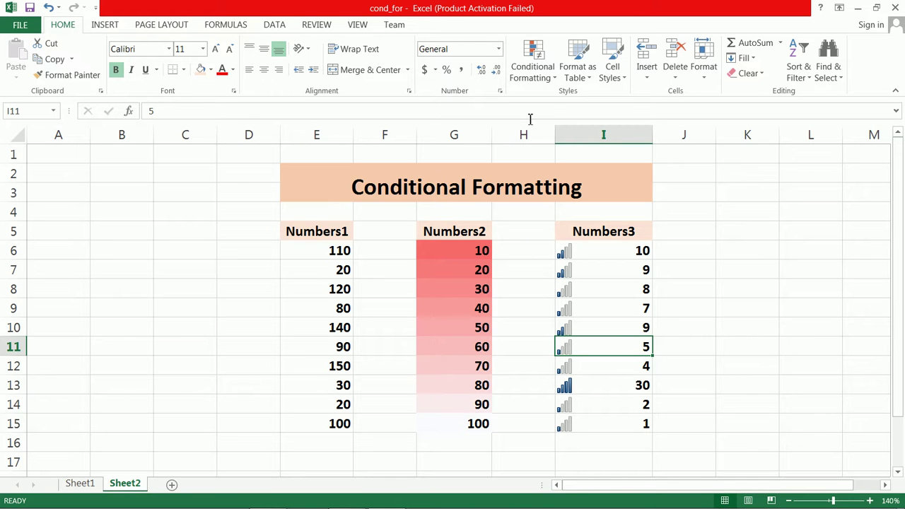
Step: Look through the Conditional Formatting options without applying anything
left_click(532, 67)
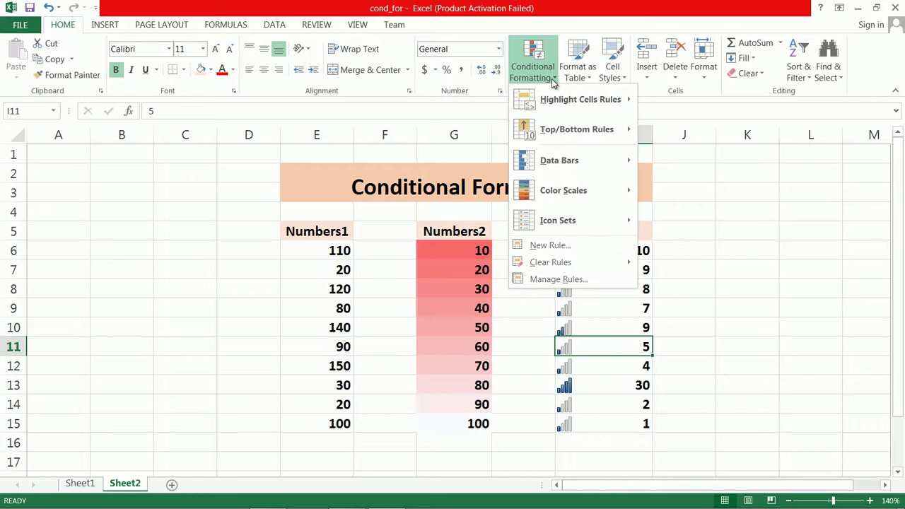
mouse_move(584, 202)
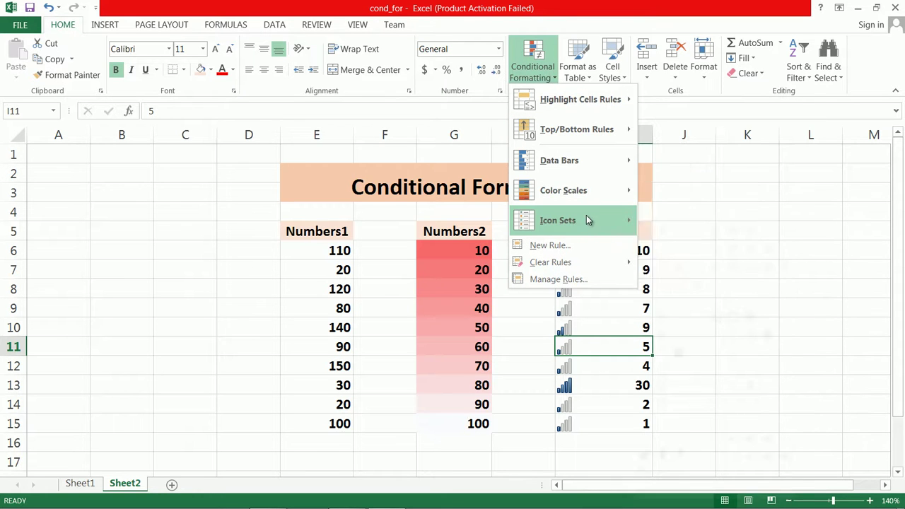
left_click(804, 199)
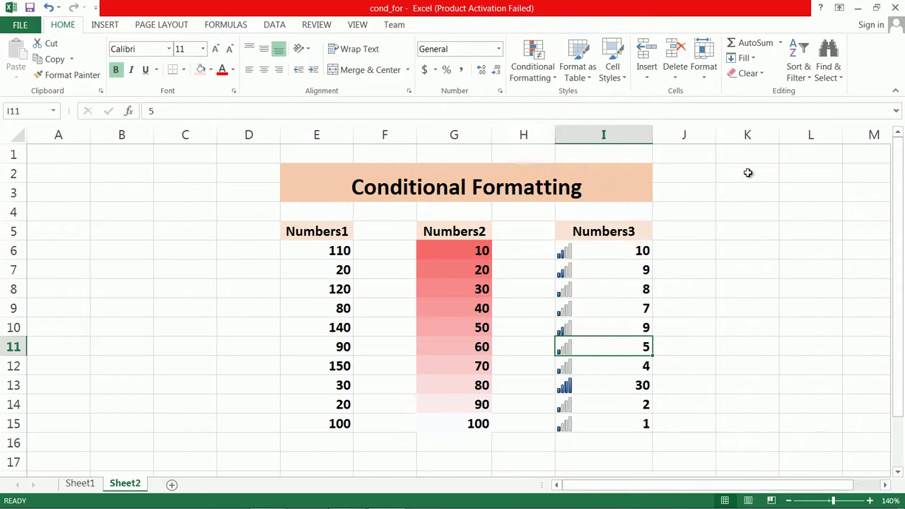
left_click_drag(598, 247, 587, 423)
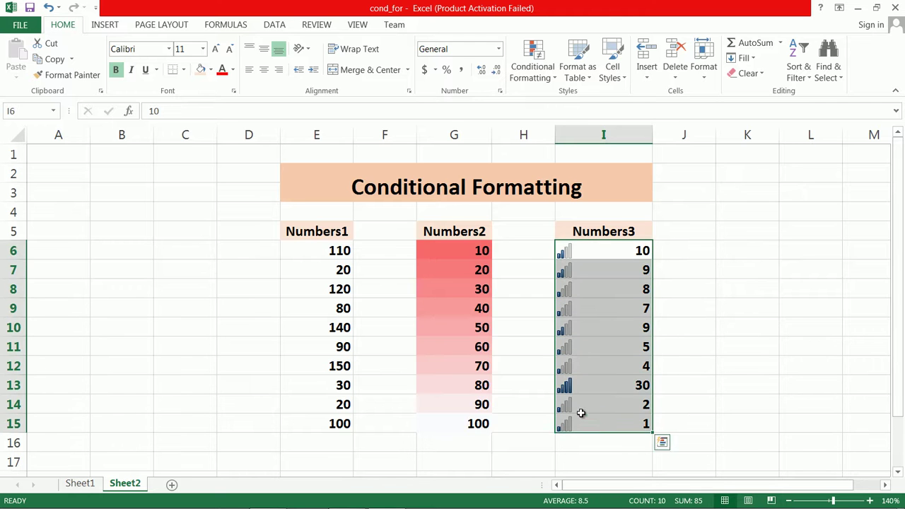
Step: Apply the 3 Arrows (Colored) icon set to the Numbers1 values E6:E15
left_click_drag(348, 253, 318, 424)
left_click(545, 71)
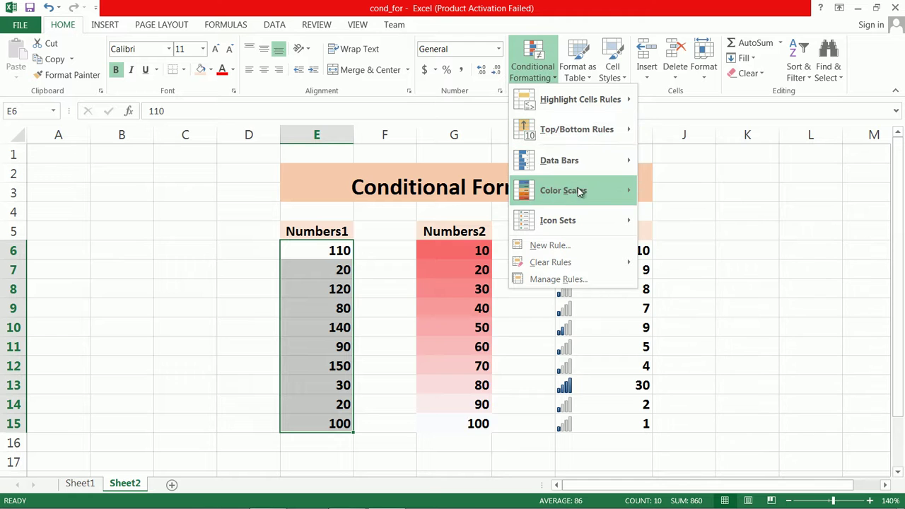
mouse_move(593, 214)
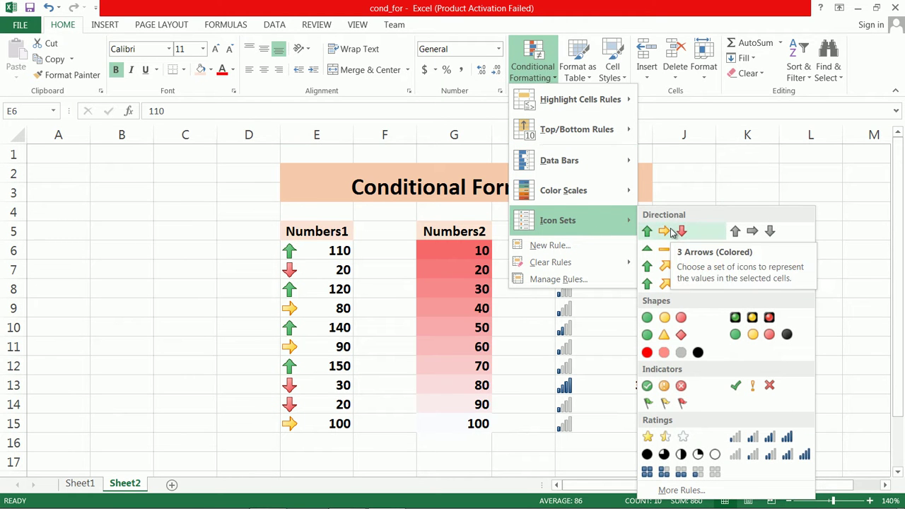
left_click(671, 231)
left_click_drag(630, 252, 630, 426)
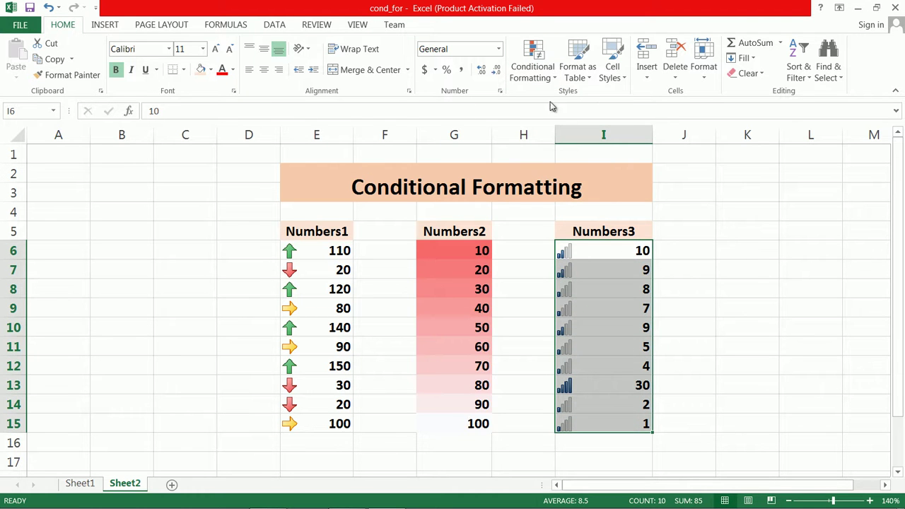
Step: Clear the ratings icon rules from the Numbers3 cells I6:I15
left_click(545, 79)
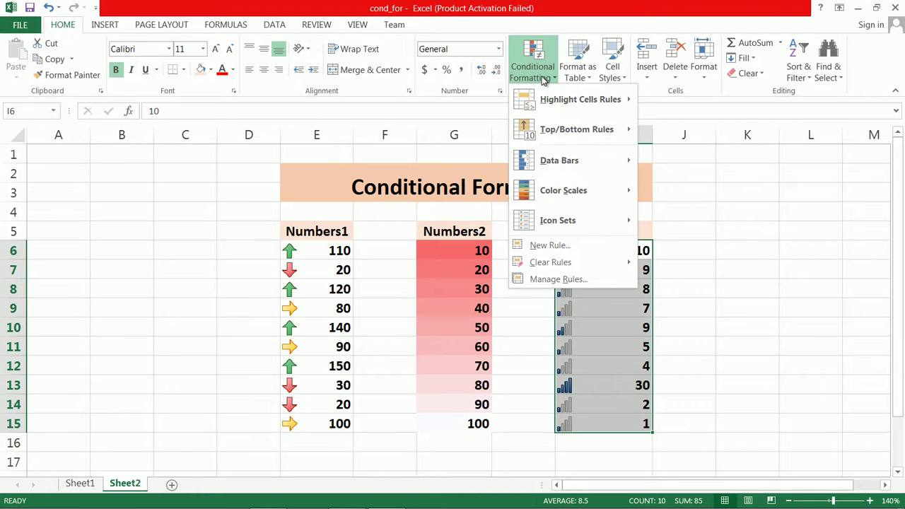
mouse_move(603, 262)
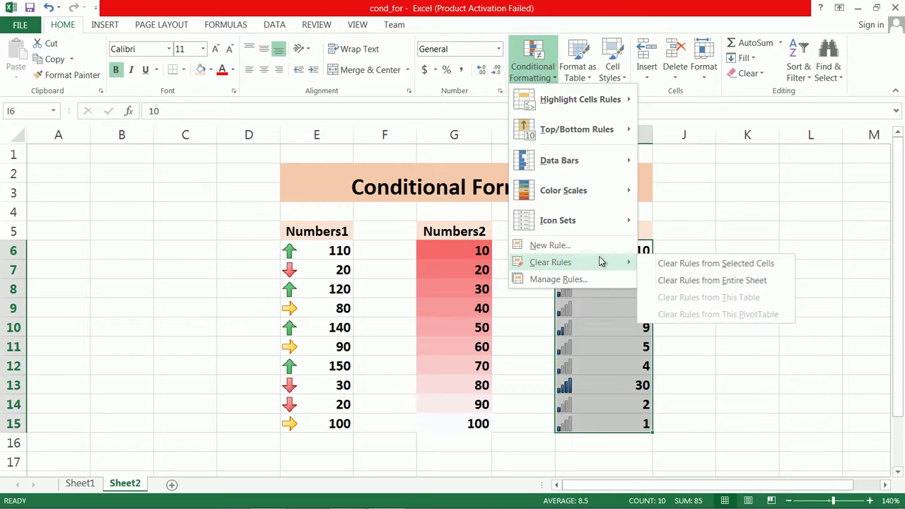
left_click(725, 263)
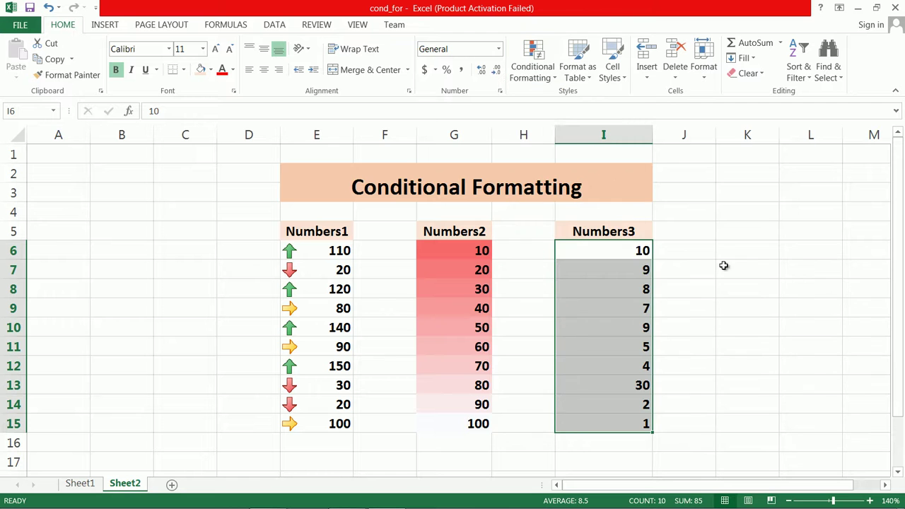
Step: Apply the 3 Arrows (Colored) icon set to Numbers3
left_click(533, 67)
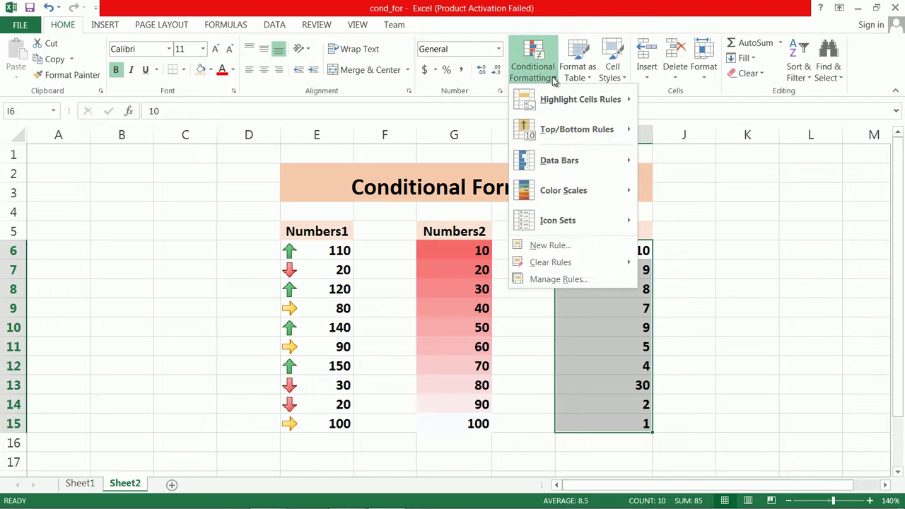
mouse_move(612, 170)
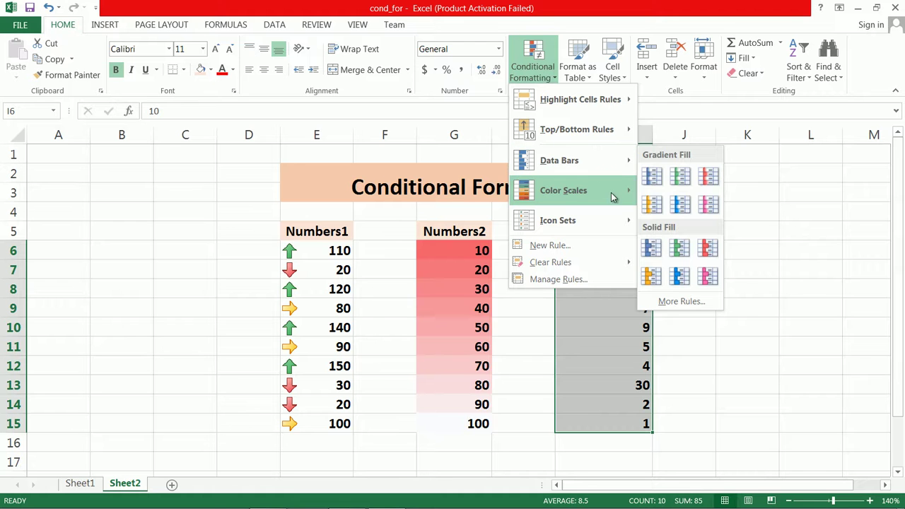
mouse_move(619, 203)
mouse_move(610, 224)
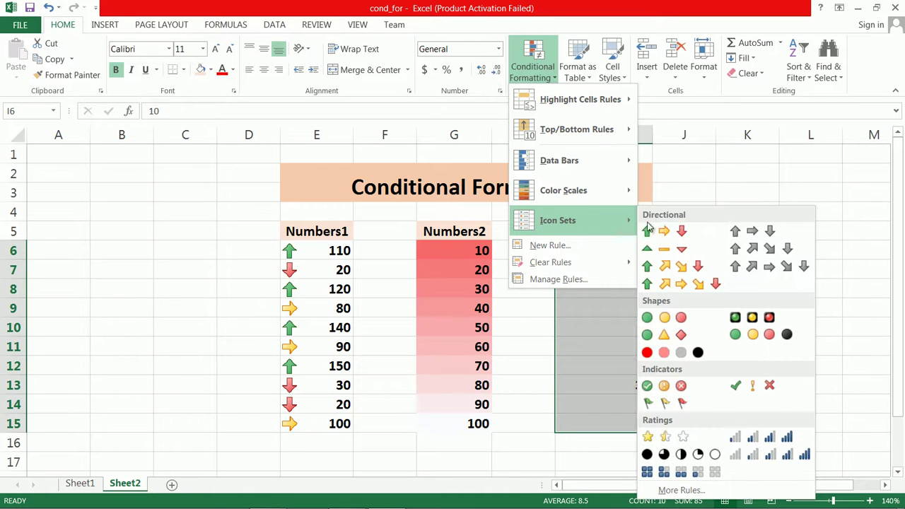
left_click(663, 234)
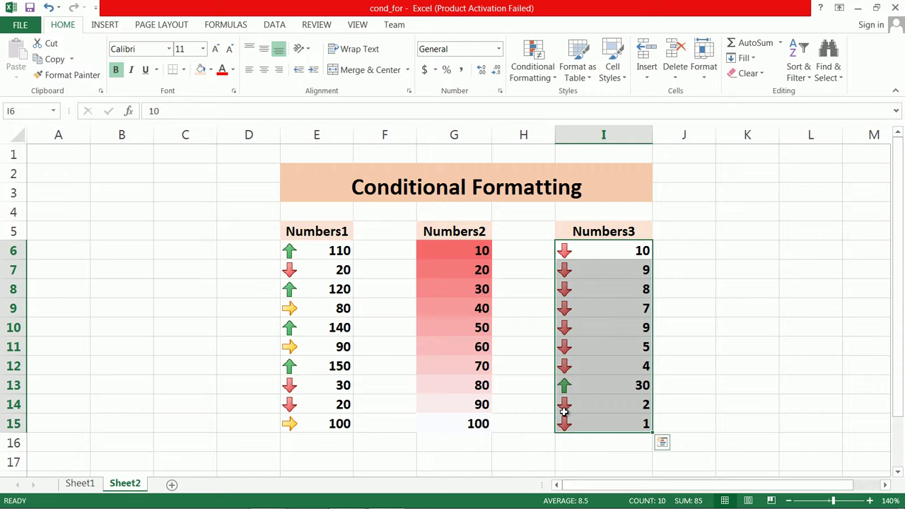
Step: Clear the red colour scale rules from the Numbers2 cells G6:G15
left_click_drag(462, 255, 480, 430)
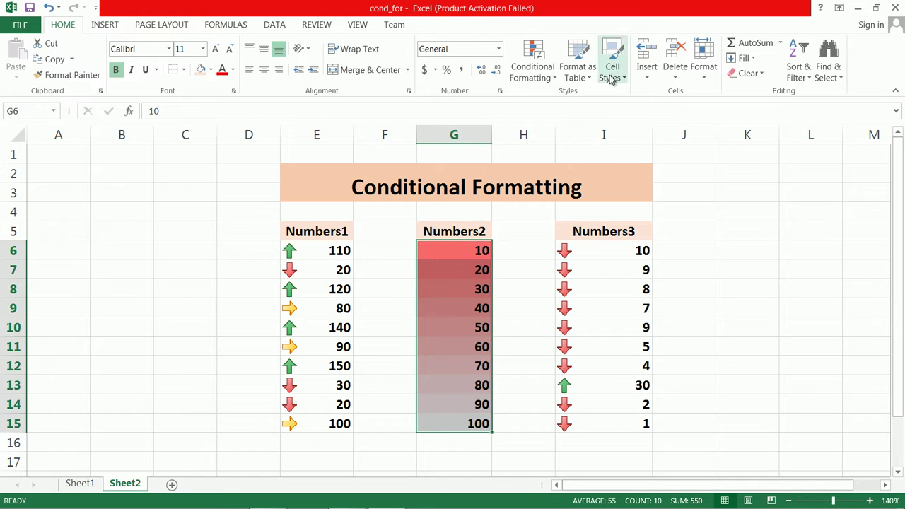
left_click(550, 82)
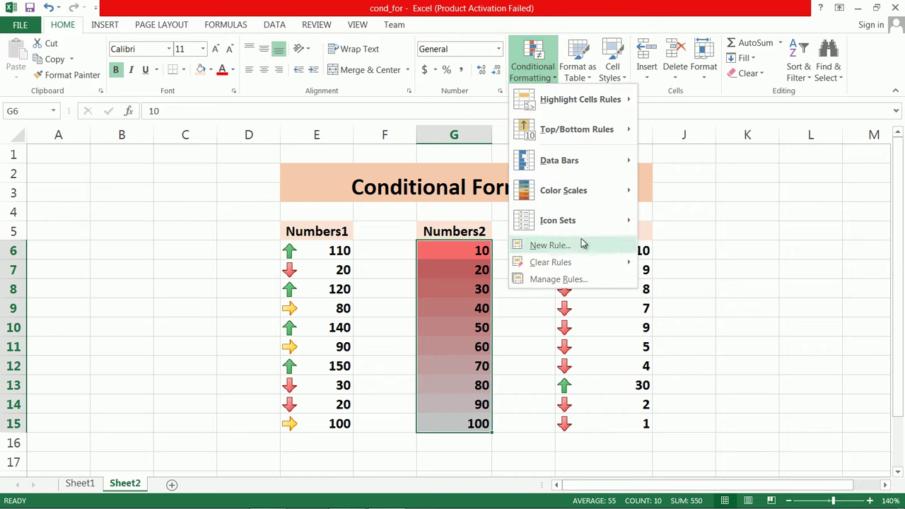
mouse_move(589, 263)
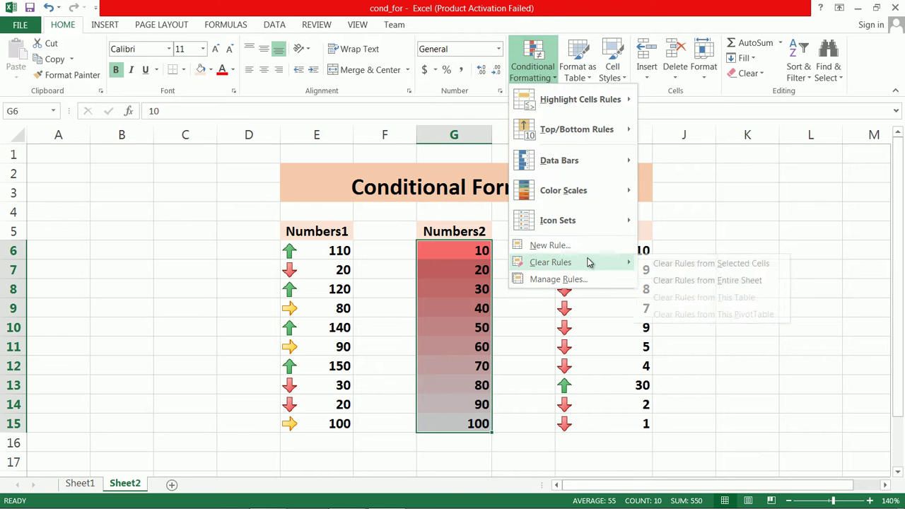
left_click(690, 267)
Step: Apply the 3 Arrows (Colored) icon set to Numbers2
left_click(533, 64)
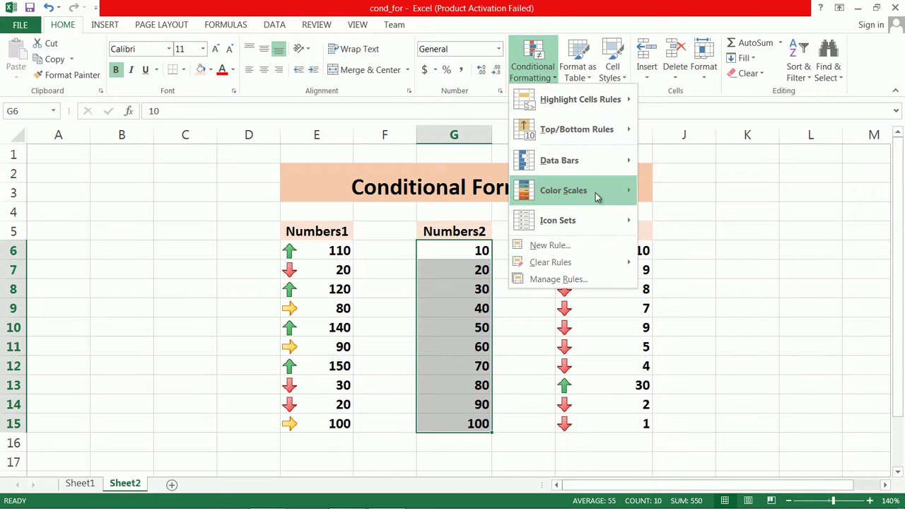
mouse_move(606, 218)
left_click(662, 230)
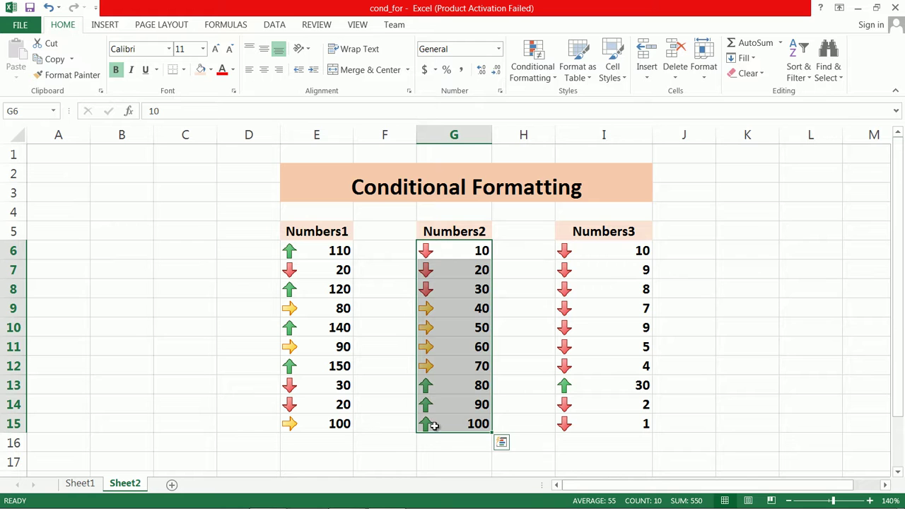
Step: Change cell G10 from 50 to 100, then select the Numbers1 values E6:E15
left_click(478, 391)
left_click(477, 334)
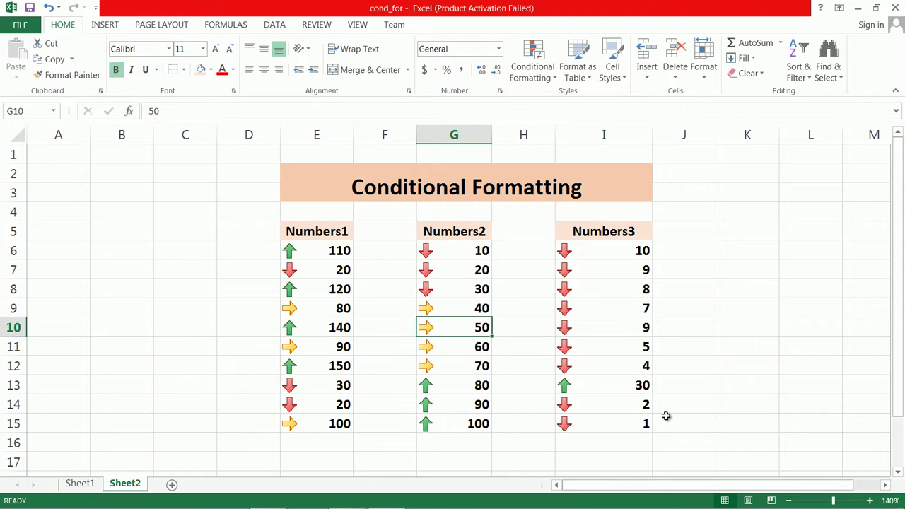
type("100")
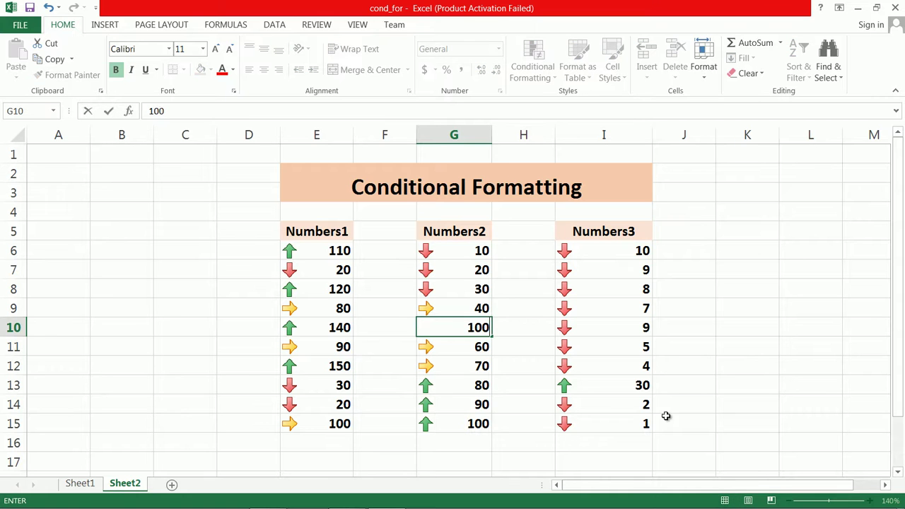
key("Return")
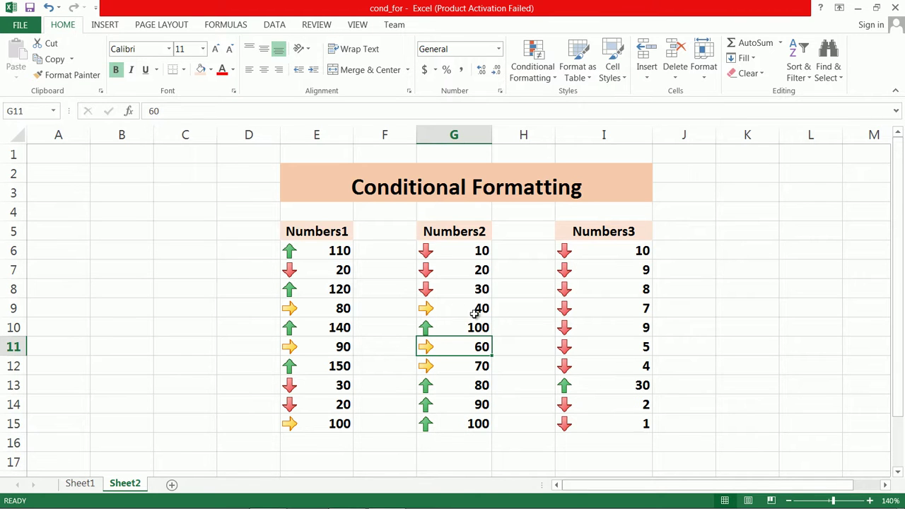
left_click_drag(292, 251, 316, 423)
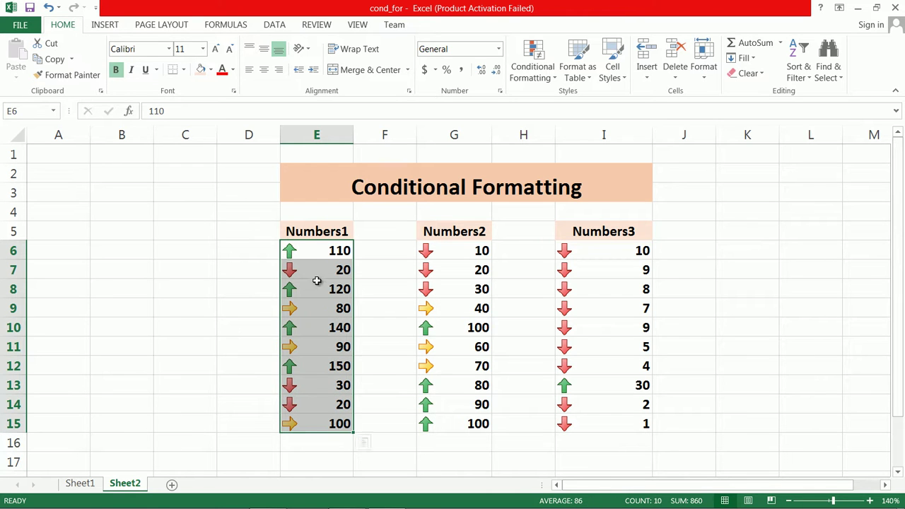
Step: Sort Numbers1 on Cell Icon with the red down arrow On Top, bringing 20, 30 and 20 first
left_click(283, 27)
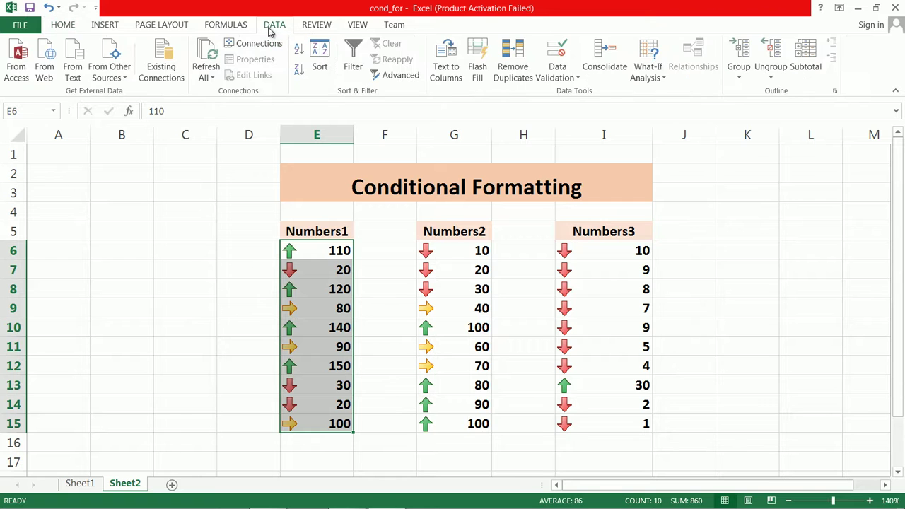
left_click(325, 69)
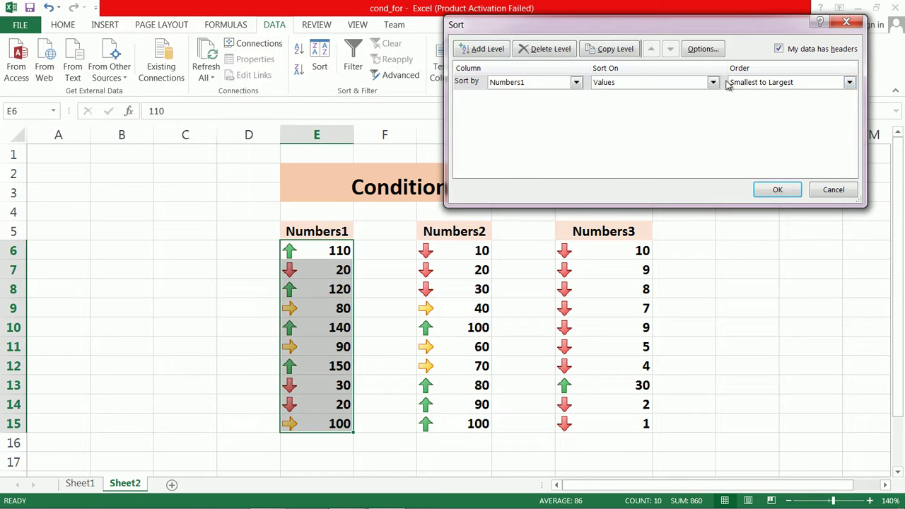
left_click(576, 82)
left_click(568, 95)
left_click(713, 83)
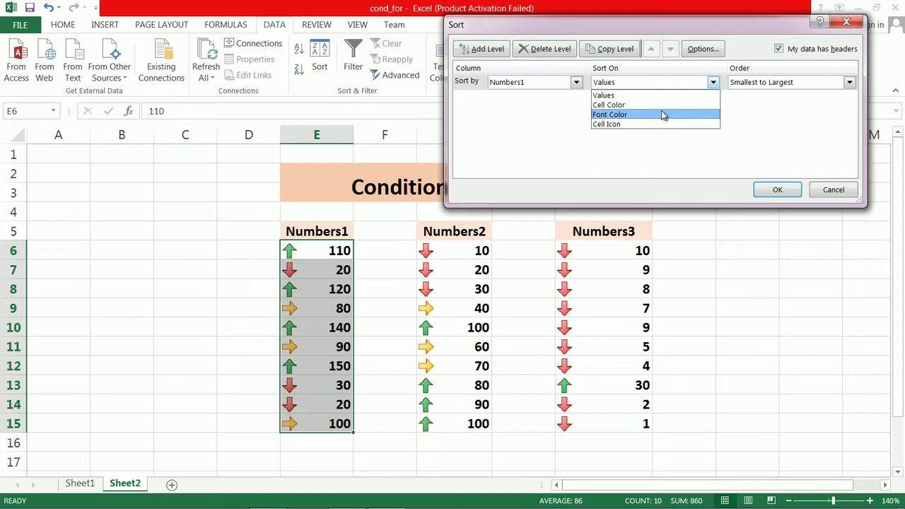
left_click(645, 124)
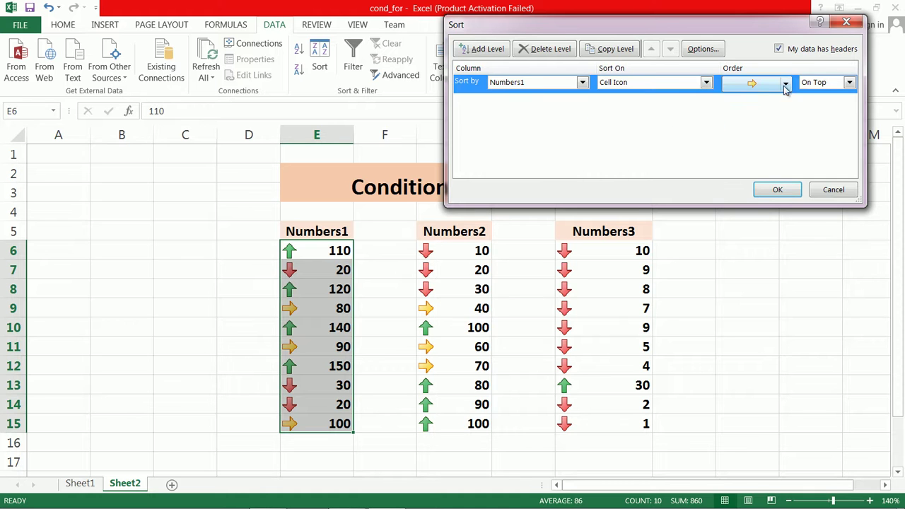
left_click(785, 84)
left_click(749, 103)
left_click(776, 192)
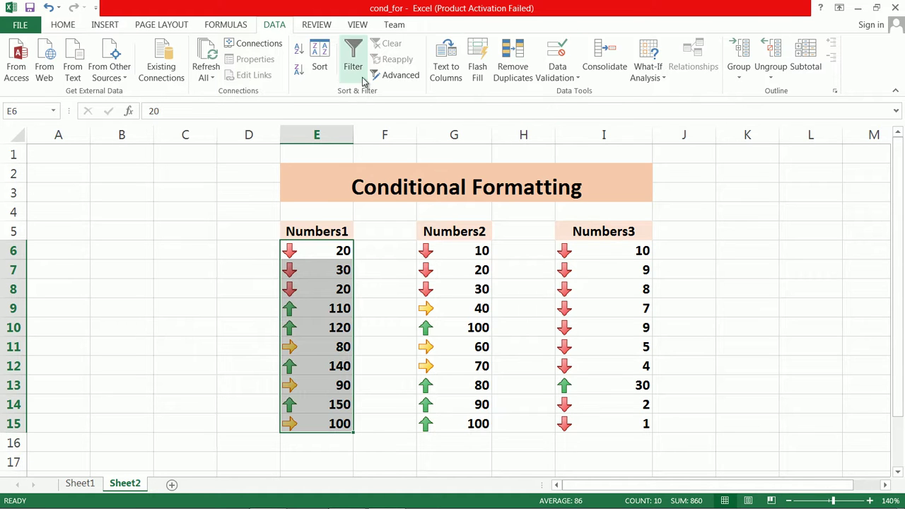
Step: Change the Numbers1 icon sort order to put the yellow side arrow (80, 90, 100) On Top
left_click(319, 60)
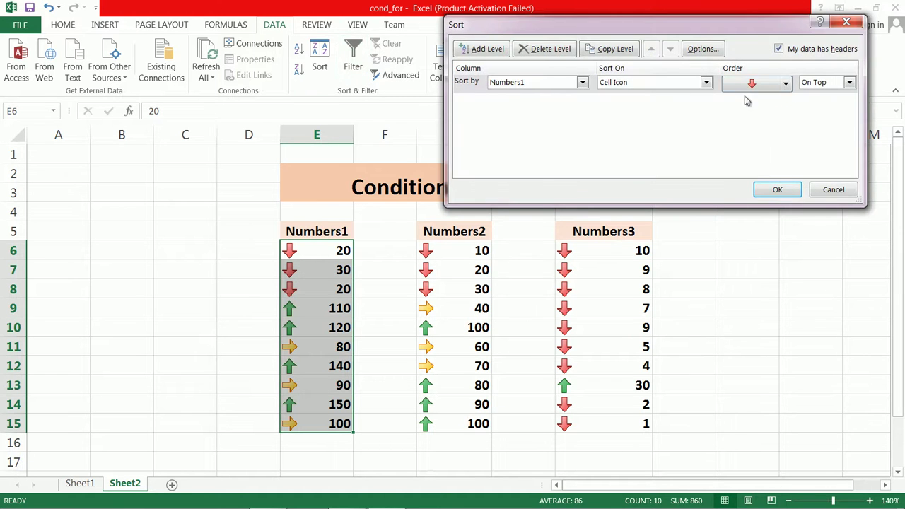
left_click(786, 87)
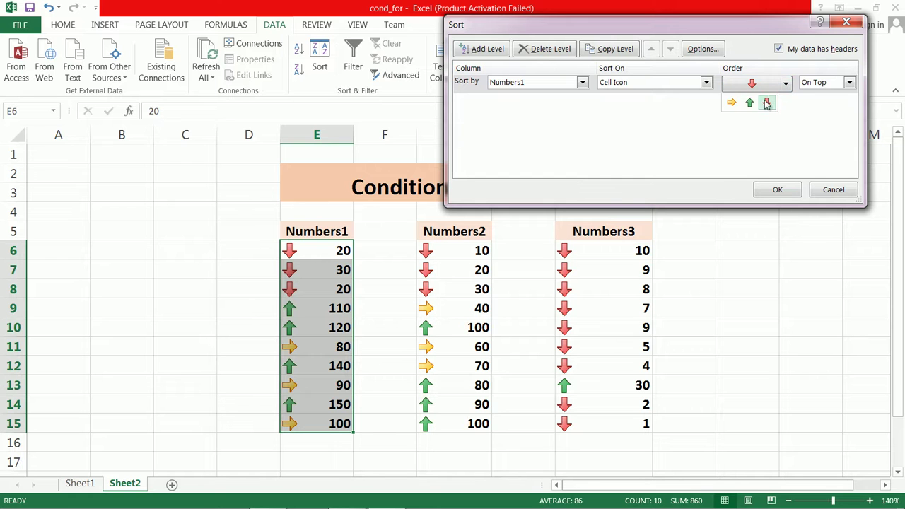
left_click(733, 104)
left_click(776, 189)
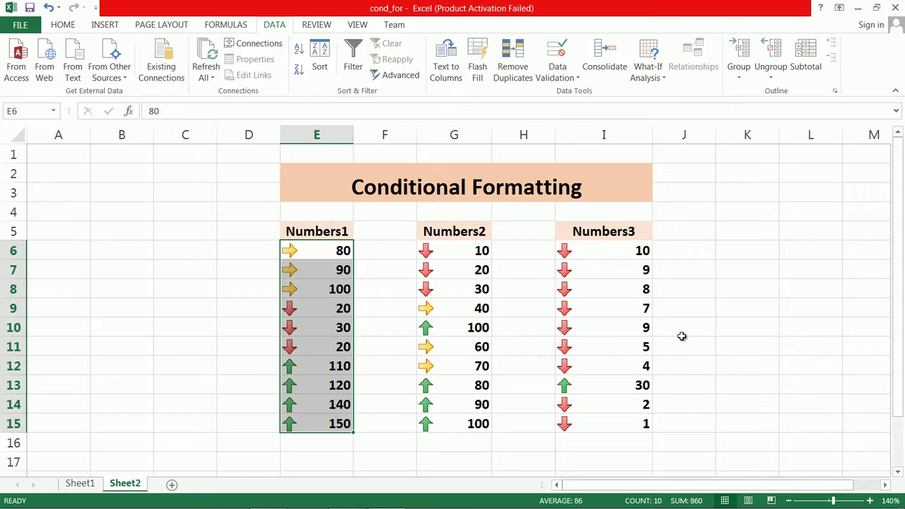
mouse_move(453, 503)
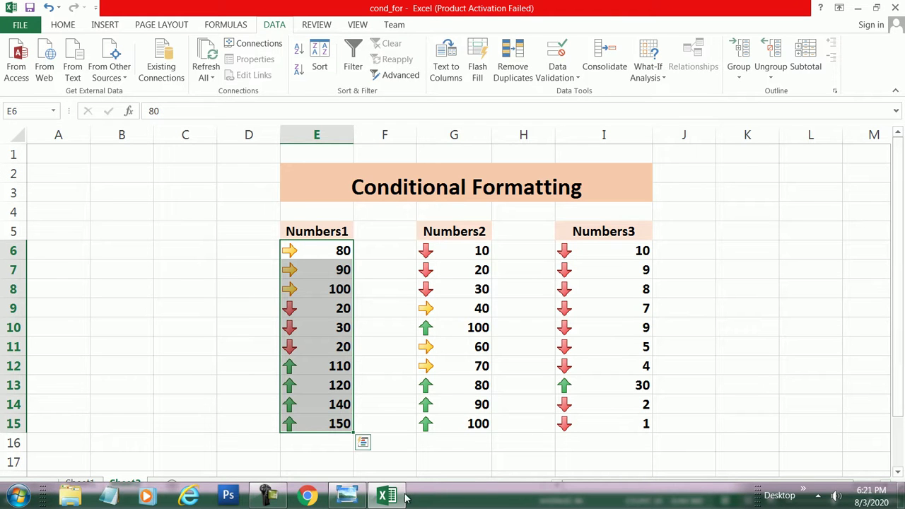
mouse_move(396, 498)
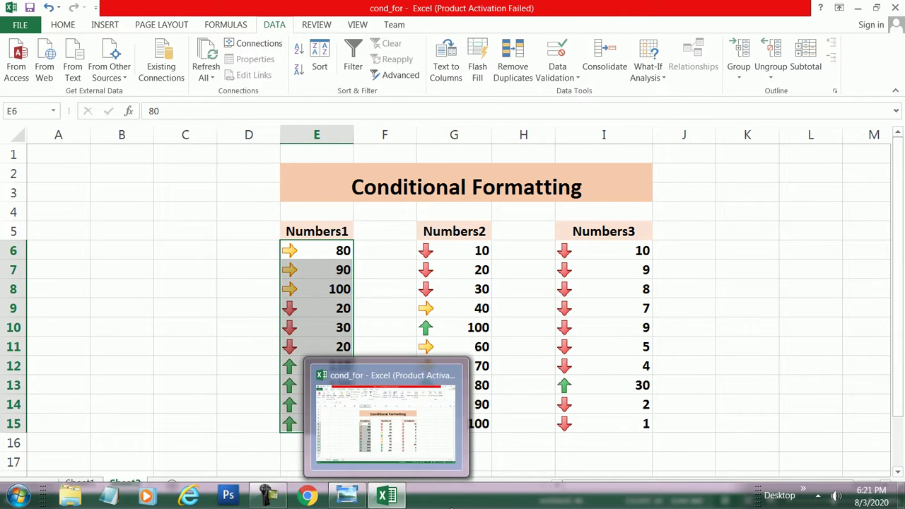